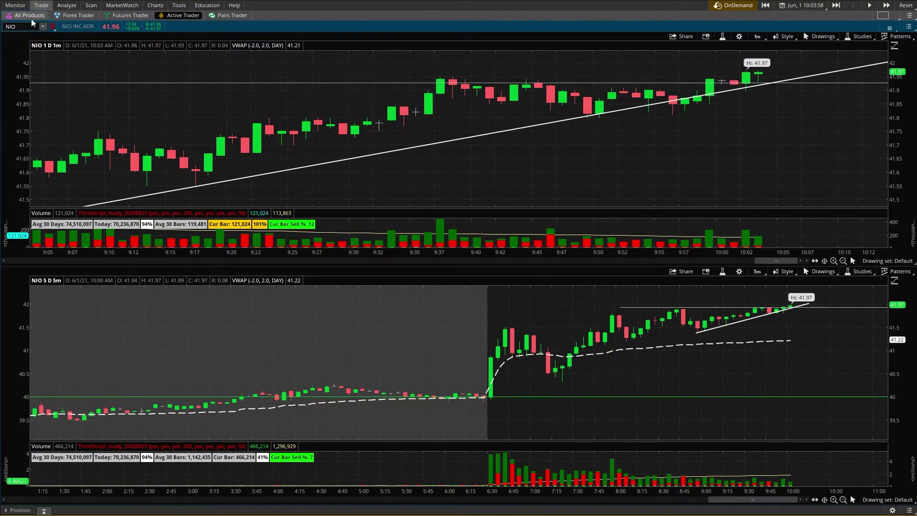
Step: Open the Account Statement from Monitor and detach it into its own window
{"action": "mouse_move", "coordinate": [16, 6]}
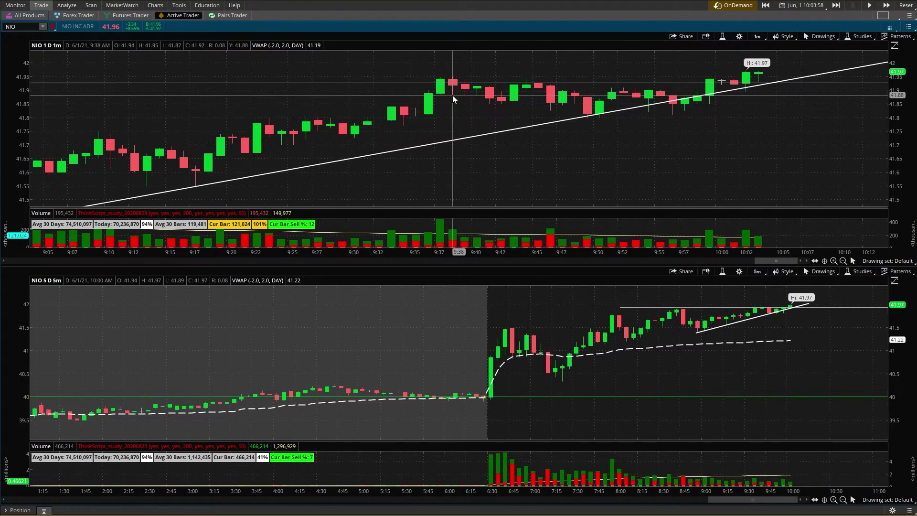
{"action": "left_click", "coordinate": [14, 7]}
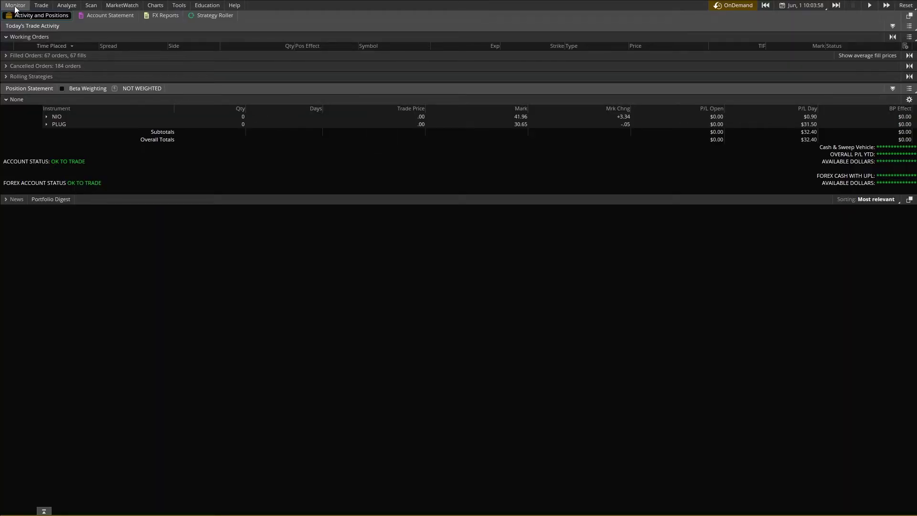
{"action": "left_click", "coordinate": [98, 14]}
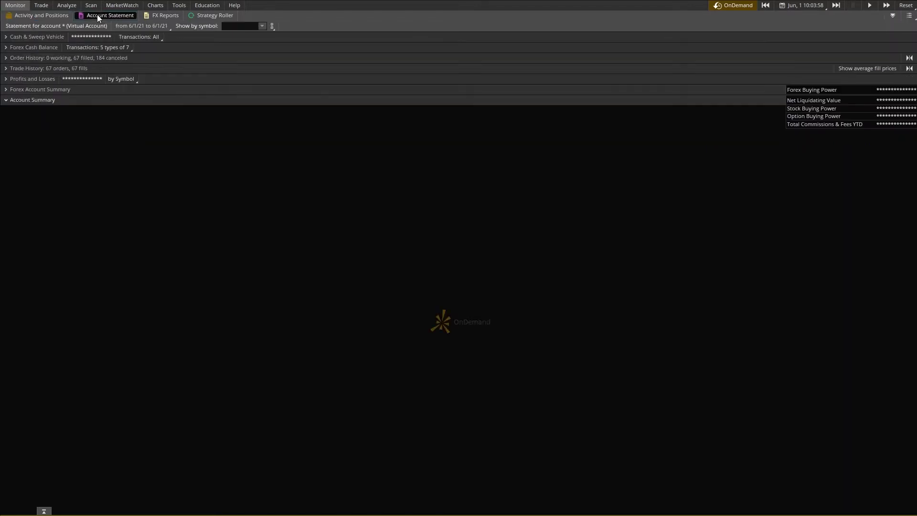
{"action": "left_click", "coordinate": [909, 16]}
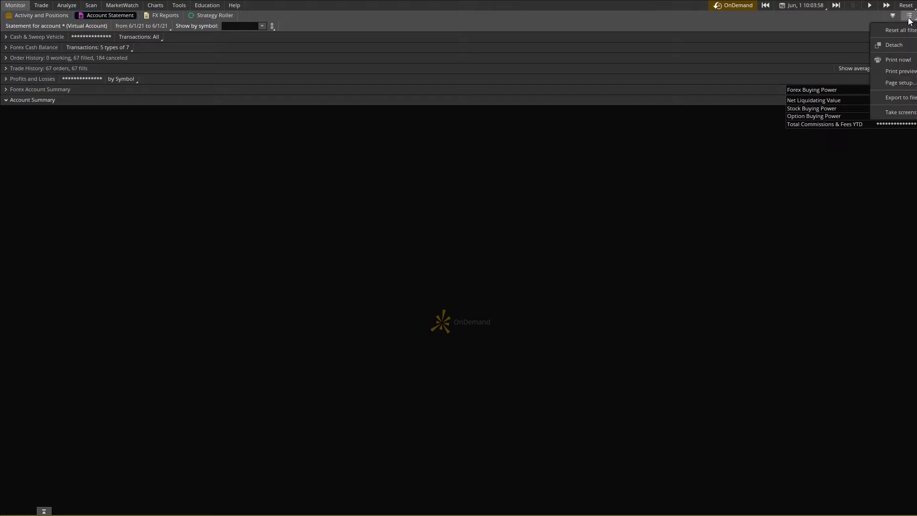
{"action": "left_click", "coordinate": [894, 47]}
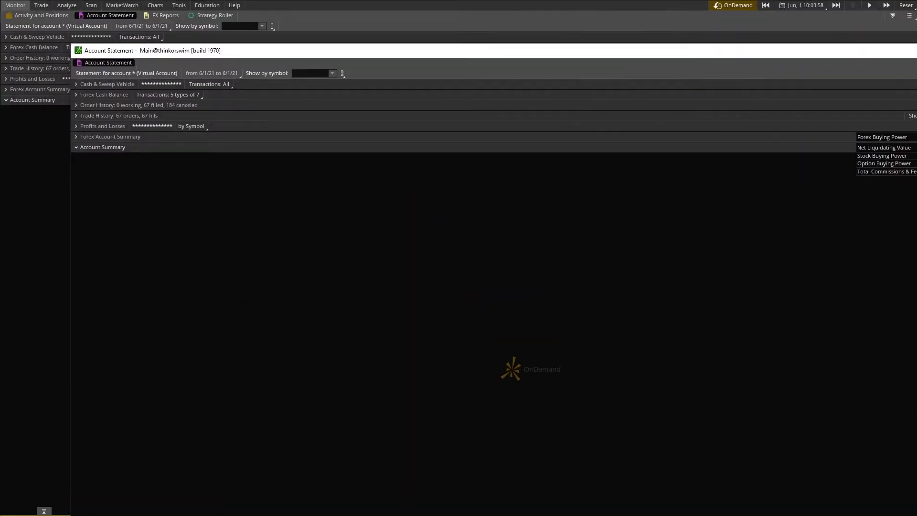
Step: Resize and position the detached statement window, expanding Trade History's 67 fills
{"action": "left_click_drag", "start_coordinate": [363, 50], "coordinate": [557, 67]}
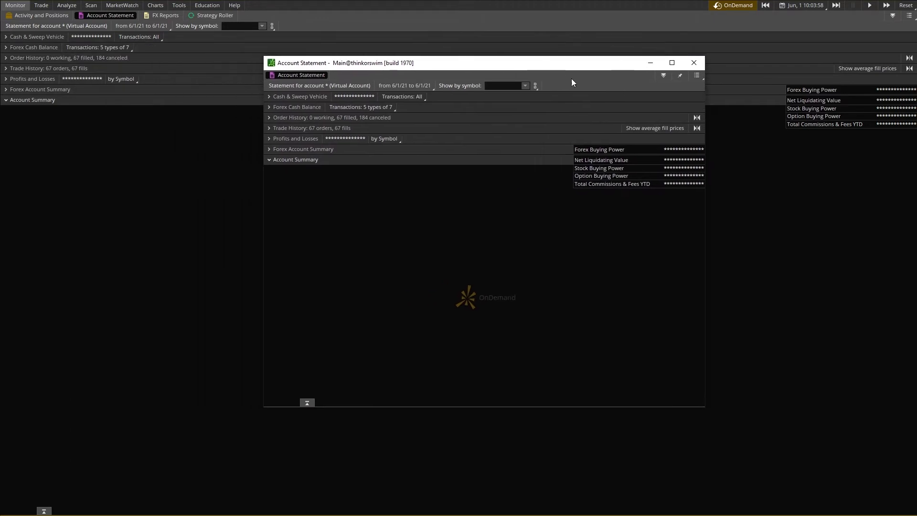
{"action": "left_click", "coordinate": [281, 128]}
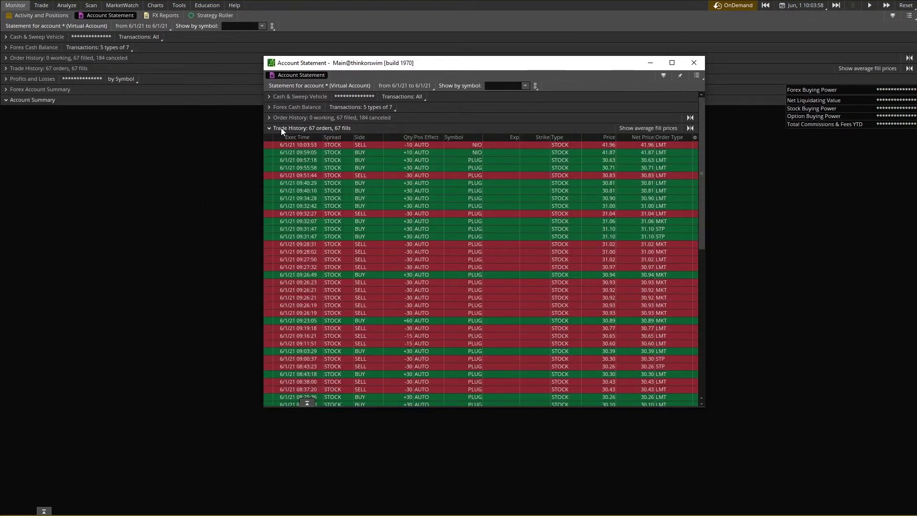
{"action": "left_click_drag", "start_coordinate": [517, 64], "coordinate": [523, 51]}
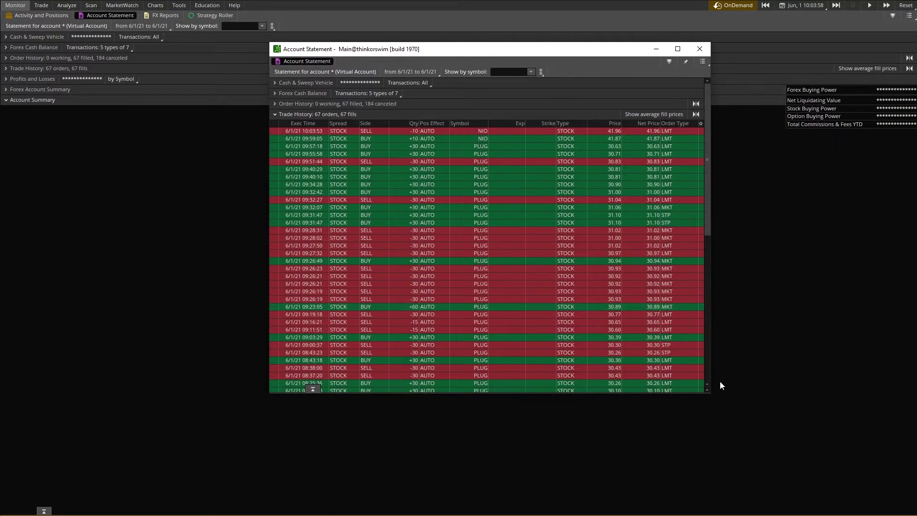
{"action": "left_click_drag", "start_coordinate": [711, 394], "coordinate": [711, 471]}
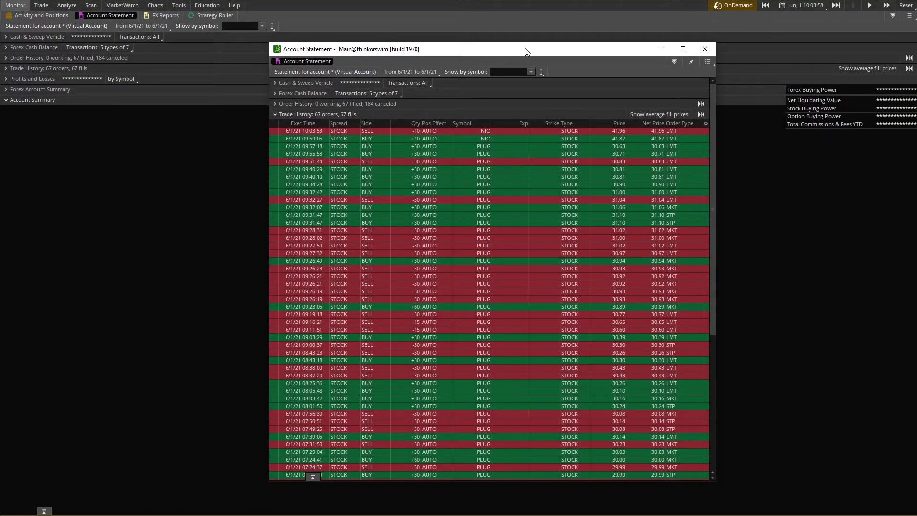
{"action": "left_click_drag", "start_coordinate": [525, 50], "coordinate": [557, 41]}
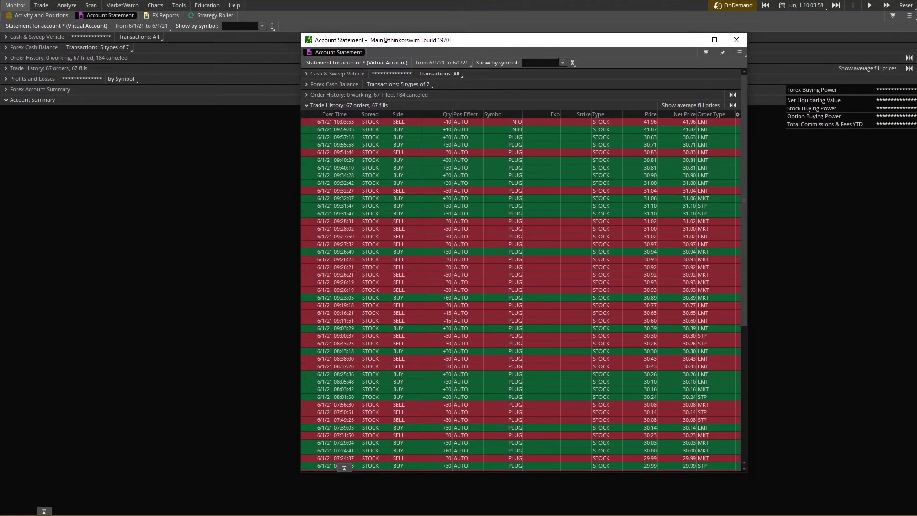
{"action": "left_click", "coordinate": [437, 63]}
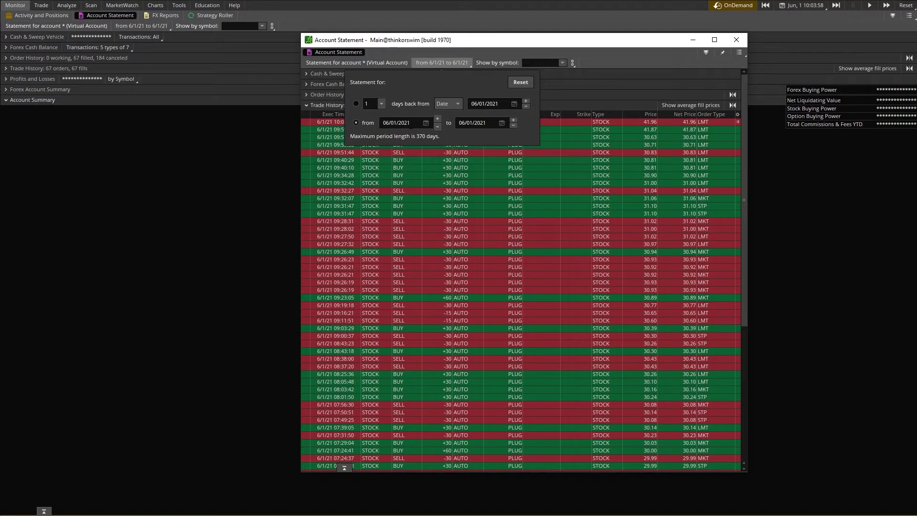
{"action": "left_click", "coordinate": [426, 123]}
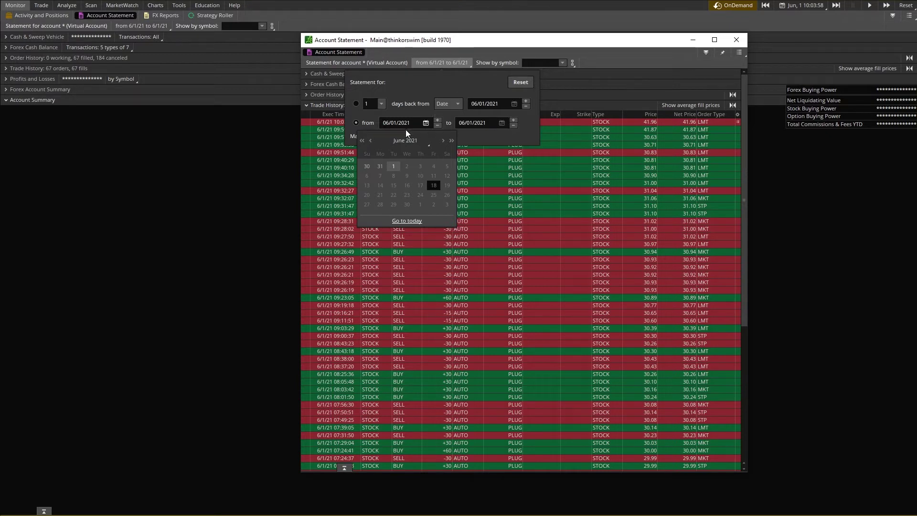
{"action": "left_click", "coordinate": [444, 62]}
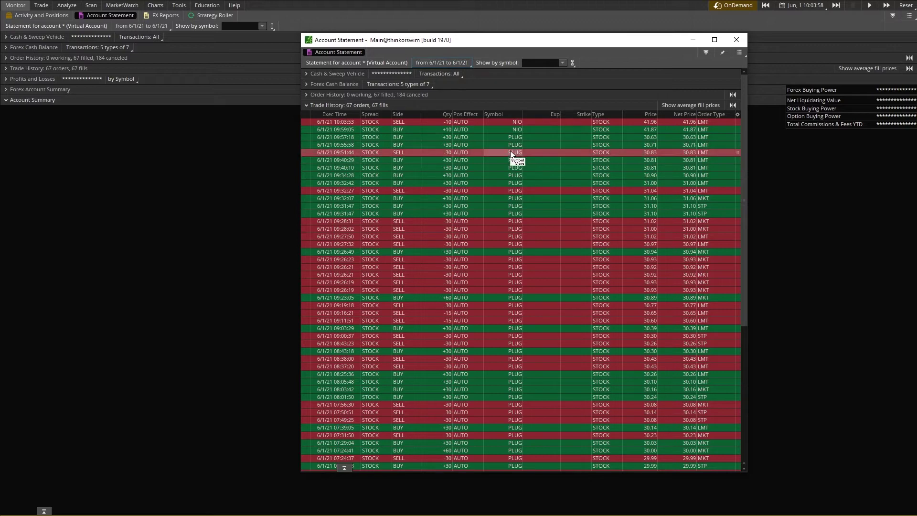
{"action": "scroll", "coordinate": [510, 181], "scroll_direction": "down", "scroll_amount": 9}
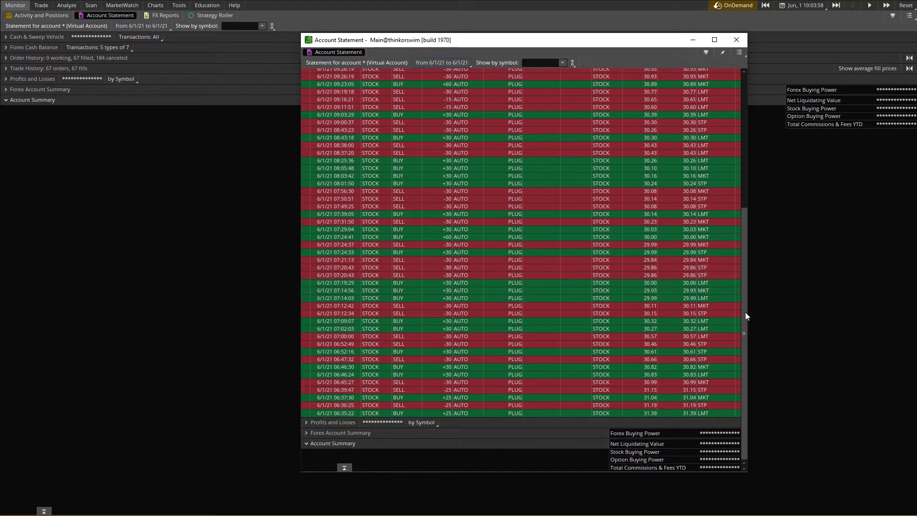
{"action": "left_click_drag", "start_coordinate": [745, 311], "coordinate": [745, 133]}
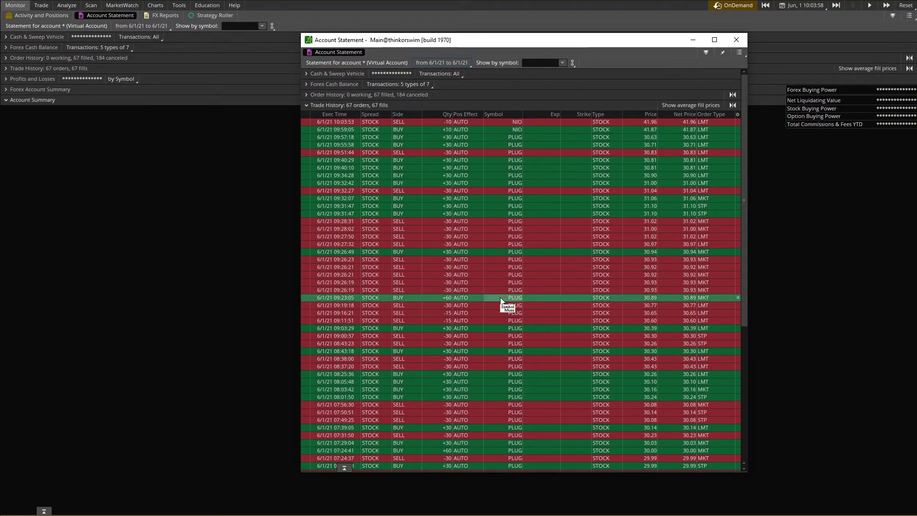
{"action": "scroll", "coordinate": [501, 354], "scroll_direction": "down", "scroll_amount": 1}
{"action": "scroll", "coordinate": [500, 354], "scroll_direction": "up", "scroll_amount": 1}
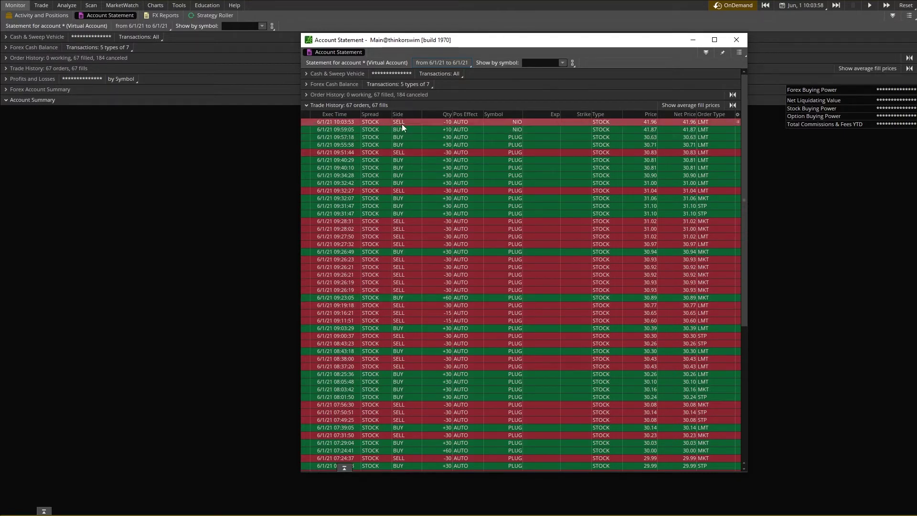
Step: Customize Trade History columns, removing Expiration, Strike and Net Price
{"action": "left_click", "coordinate": [738, 116]}
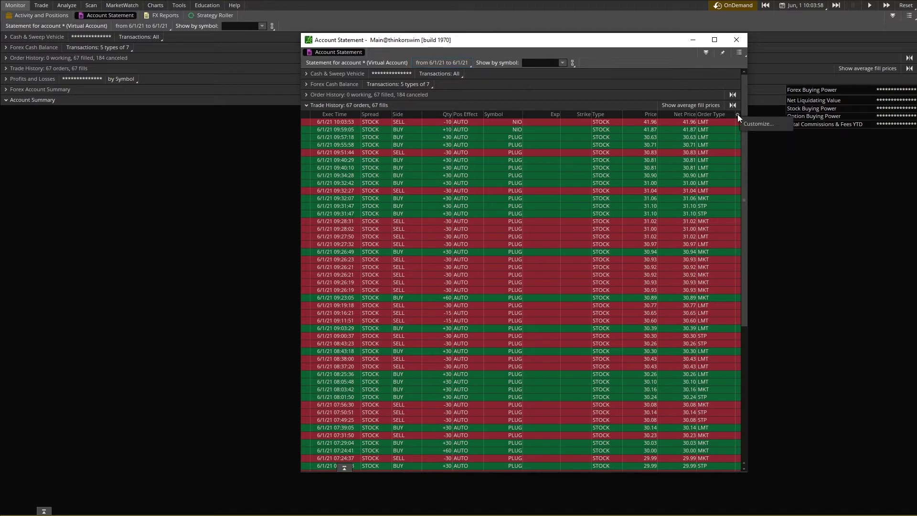
{"action": "left_click", "coordinate": [759, 124]}
{"action": "left_click_drag", "start_coordinate": [508, 125], "coordinate": [745, 175]}
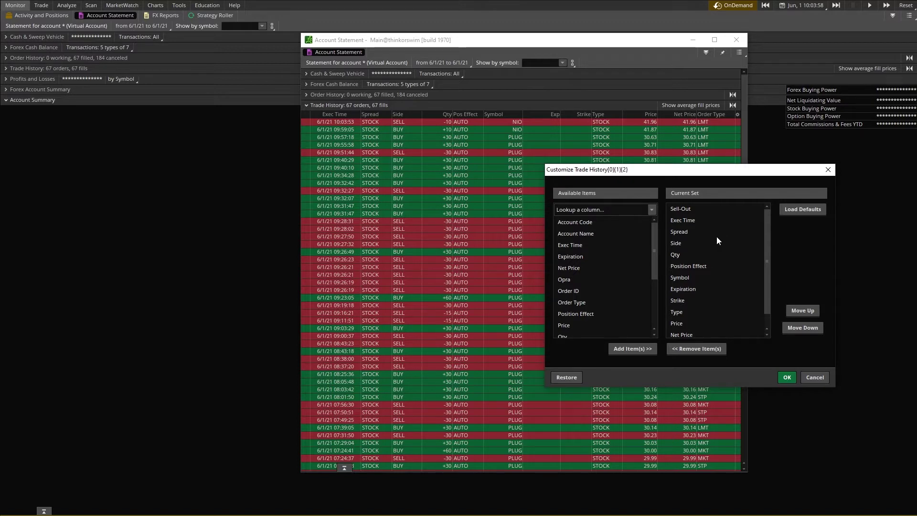
{"action": "double_click", "coordinate": [690, 291]}
{"action": "double_click", "coordinate": [684, 292]}
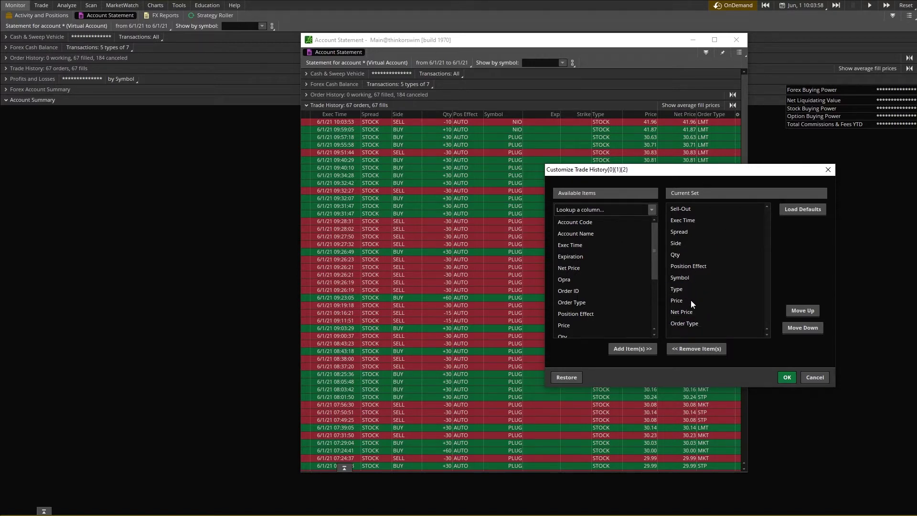
{"action": "double_click", "coordinate": [687, 312]}
Step: Remove the Type and Side columns and confirm the column changes
{"action": "left_click_drag", "start_coordinate": [703, 174], "coordinate": [718, 208]}
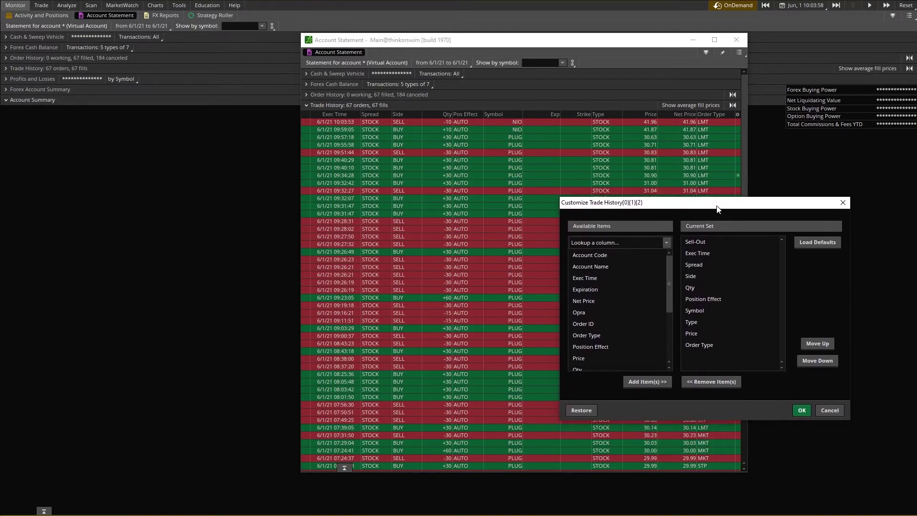
{"action": "double_click", "coordinate": [695, 322]}
{"action": "double_click", "coordinate": [695, 277]}
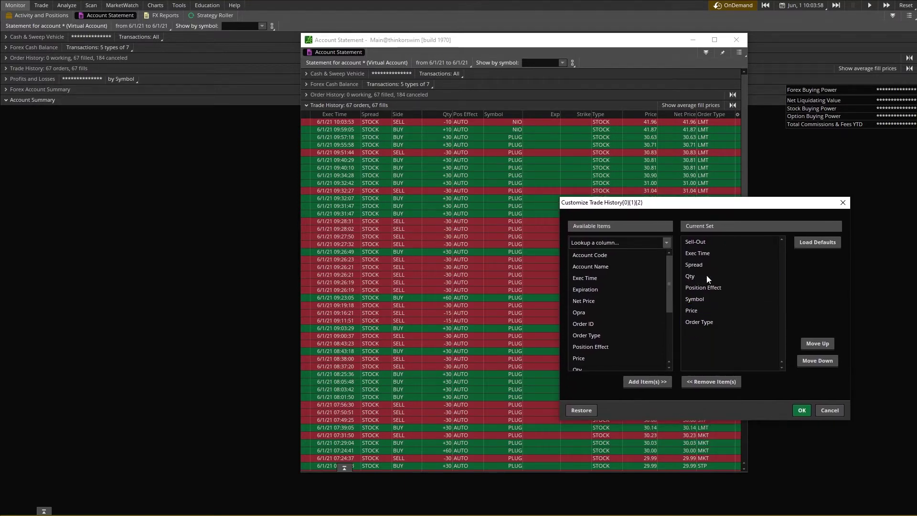
{"action": "left_click", "coordinate": [801, 410]}
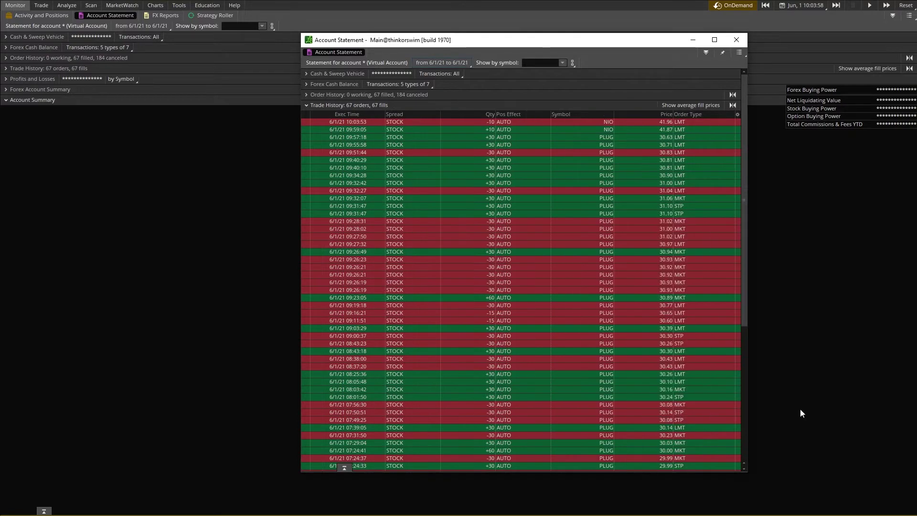
Step: Narrow the Account Statement window and sort trades ascending by Exec Time
{"action": "left_click_drag", "start_coordinate": [748, 246], "coordinate": [573, 240]}
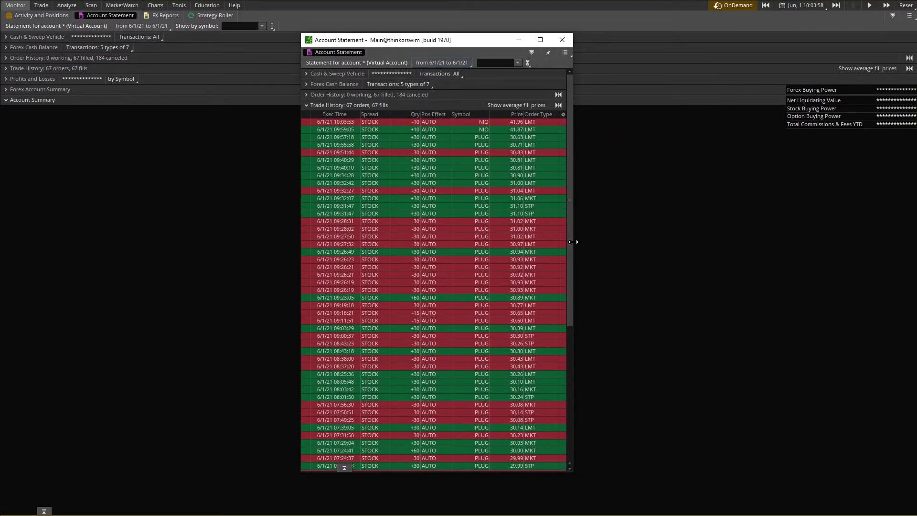
{"action": "left_click", "coordinate": [334, 113]}
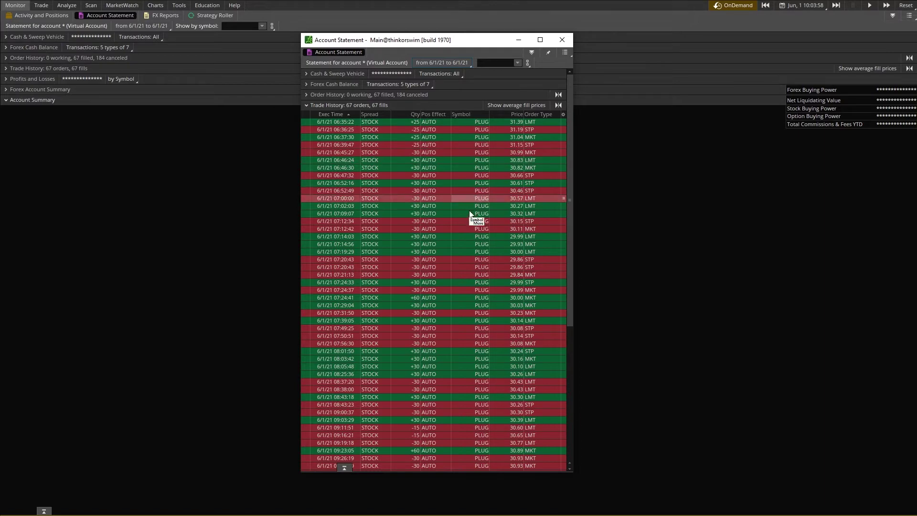
{"action": "scroll", "coordinate": [470, 213], "scroll_direction": "down", "scroll_amount": 9}
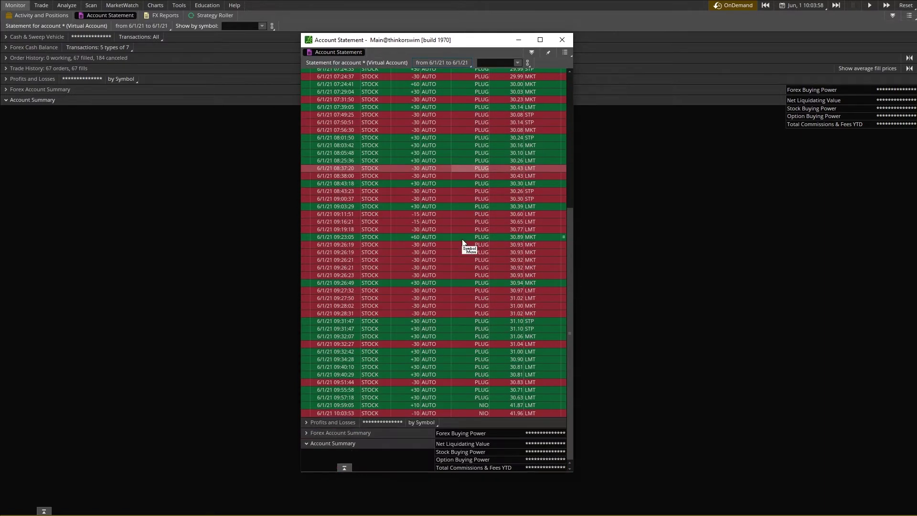
{"action": "scroll", "coordinate": [463, 242], "scroll_direction": "up", "scroll_amount": 15}
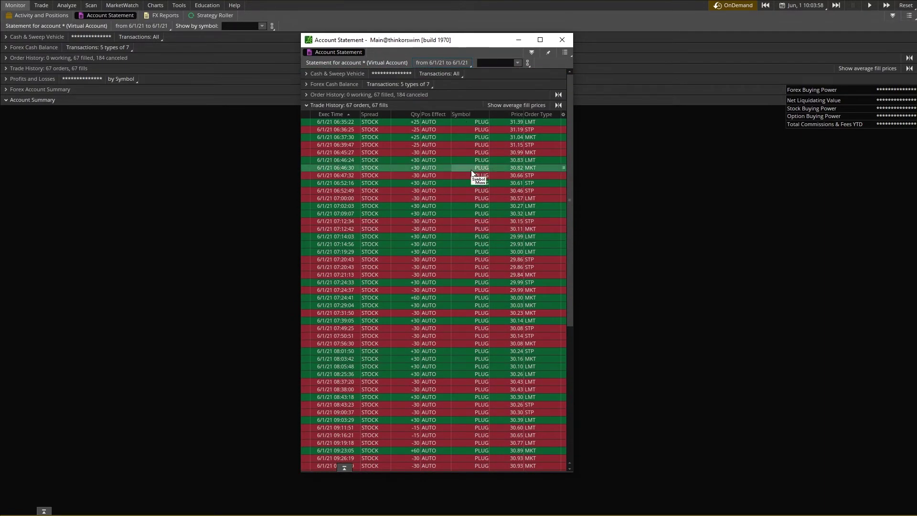
Step: Move the Account Statement window over to the right side of the screen
{"action": "left_click_drag", "start_coordinate": [492, 43], "coordinate": [706, 45]}
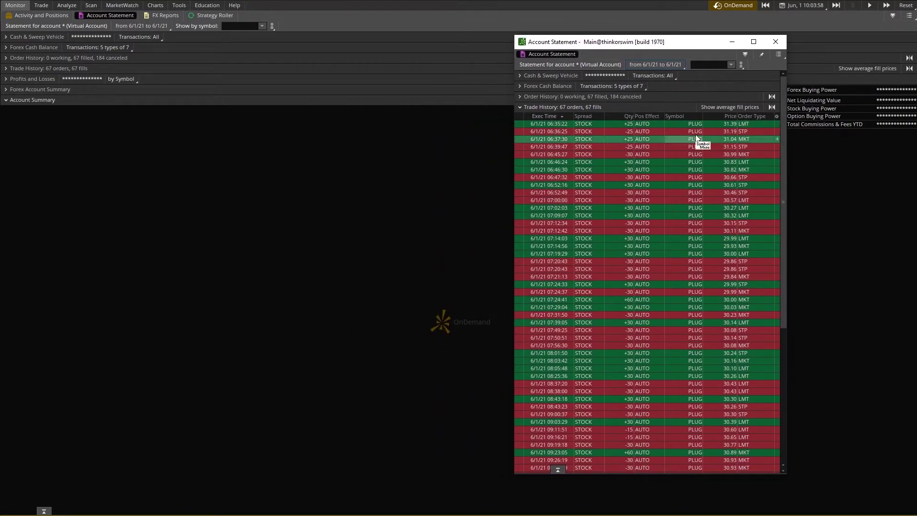
{"action": "scroll", "coordinate": [608, 189], "scroll_direction": "down", "scroll_amount": 1}
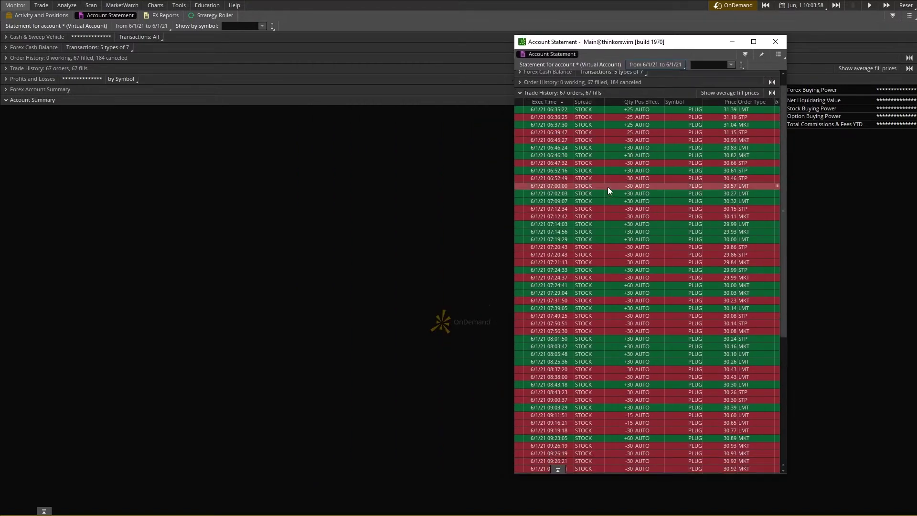
{"action": "scroll", "coordinate": [609, 191], "scroll_direction": "down", "scroll_amount": 4}
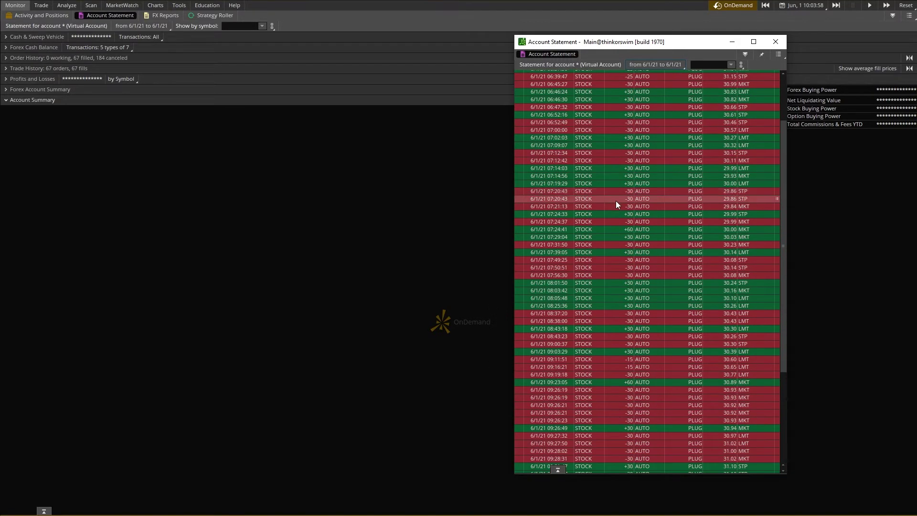
{"action": "scroll", "coordinate": [616, 201], "scroll_direction": "up", "scroll_amount": 5}
{"action": "left_click_drag", "start_coordinate": [684, 42], "coordinate": [797, 34]}
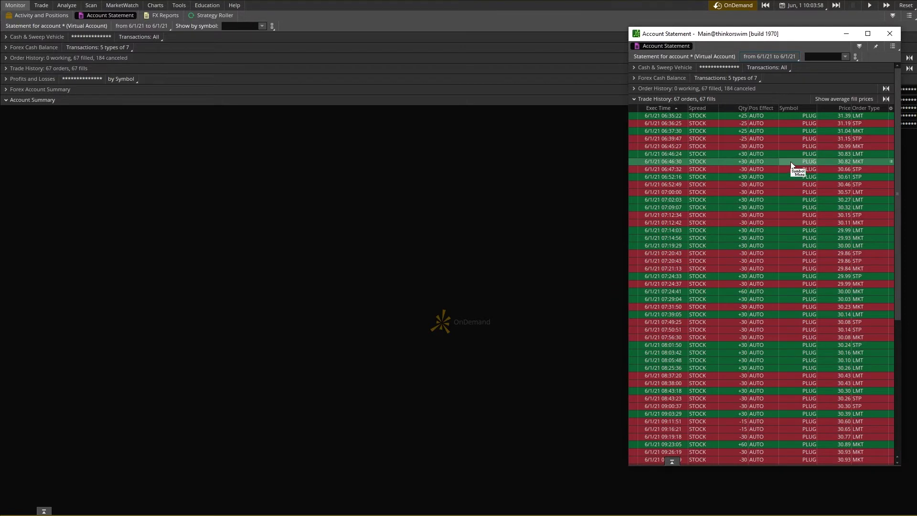
Step: Switch to the NIO 1m and 5m charts and dock the statement window against the right edge
{"action": "left_click", "coordinate": [41, 6]}
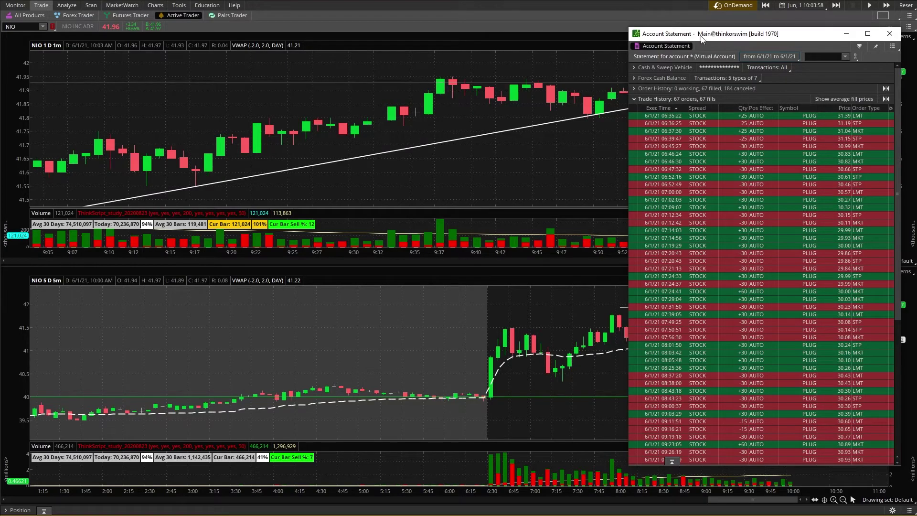
{"action": "left_click_drag", "start_coordinate": [686, 38], "coordinate": [721, 35]}
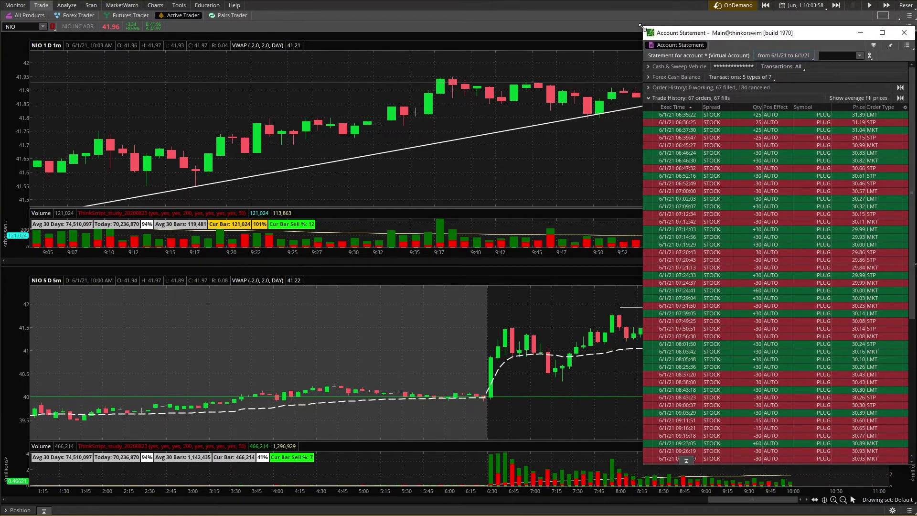
{"action": "left_click_drag", "start_coordinate": [644, 28], "coordinate": [664, 36]}
{"action": "mouse_move", "coordinate": [790, 42]}
{"action": "left_mouse_down"}
{"action": "mouse_move", "coordinate": [789, 55]}
{"action": "mouse_move", "coordinate": [788, 46]}
{"action": "left_mouse_up"}
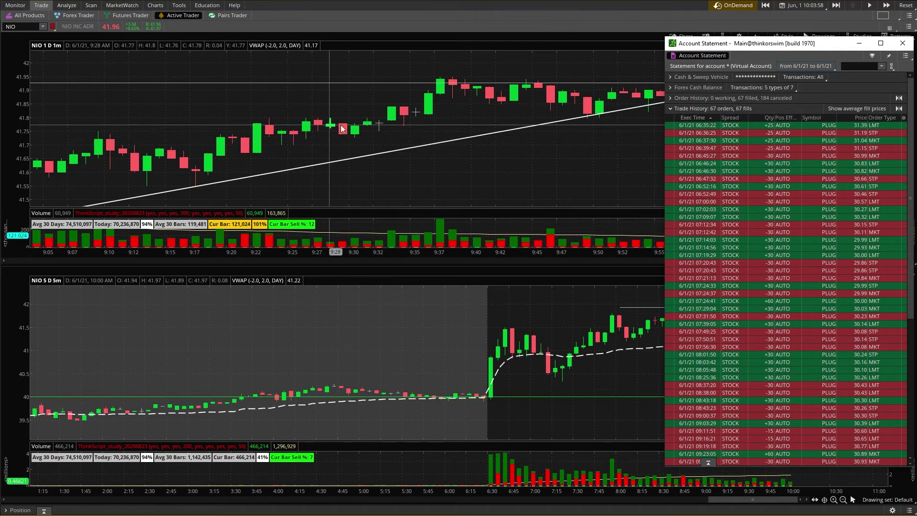
{"action": "mouse_move", "coordinate": [779, 48]}
{"action": "left_mouse_down"}
{"action": "mouse_move", "coordinate": [764, 49]}
{"action": "mouse_move", "coordinate": [771, 57]}
{"action": "left_mouse_up"}
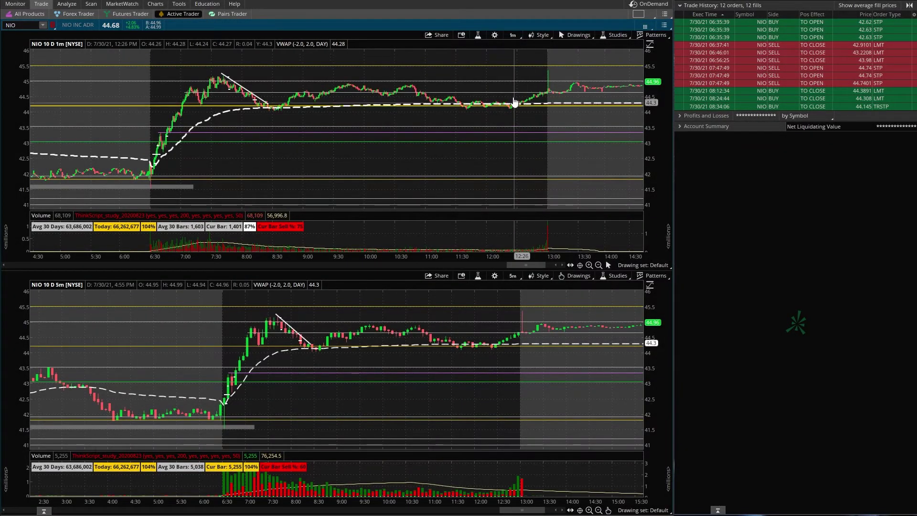
Step: Enable Show trades in the 1-minute NIO chart's settings
{"action": "left_click", "coordinate": [495, 36]}
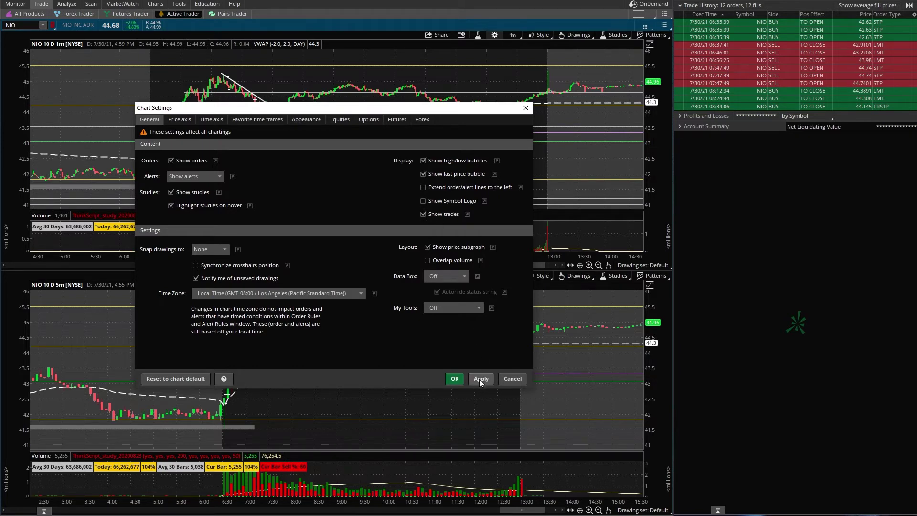
{"action": "left_click", "coordinate": [479, 380]}
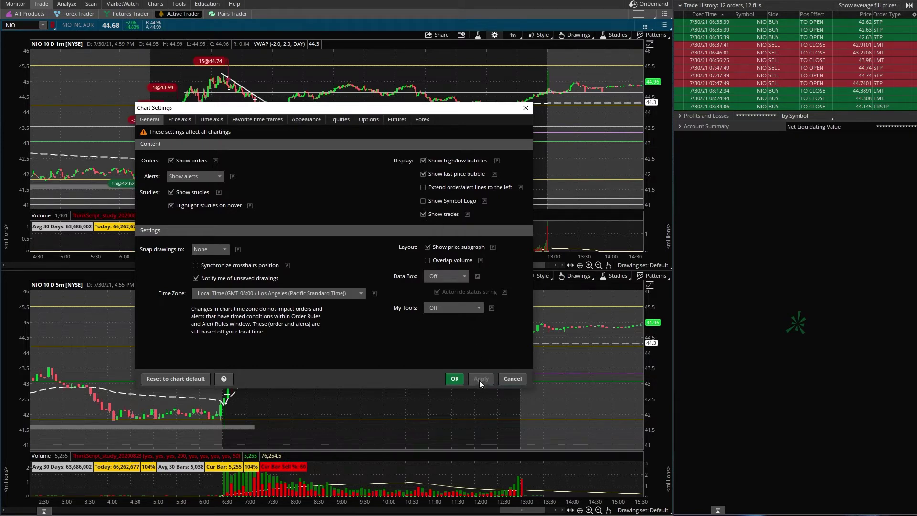
{"action": "left_click", "coordinate": [454, 379]}
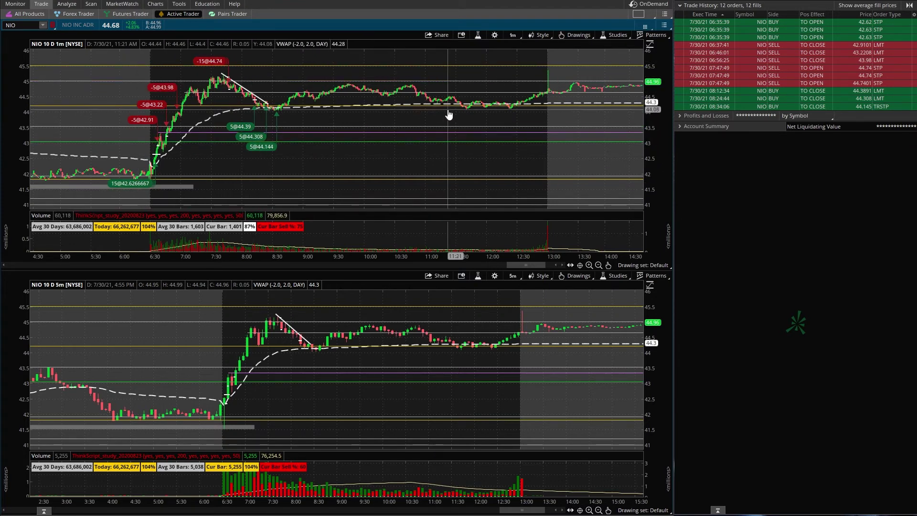
Step: Enable Show trades in the 5-minute NIO chart's settings too
{"action": "left_click", "coordinate": [495, 276]}
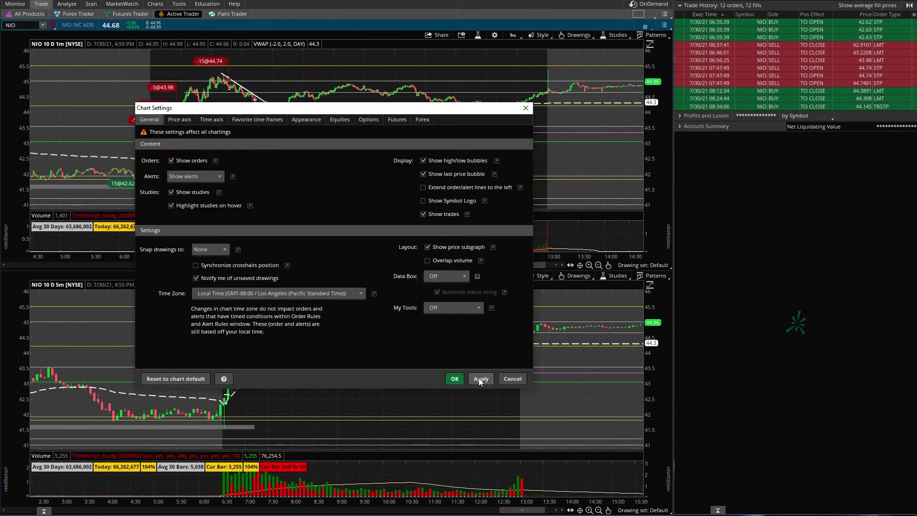
{"action": "left_click", "coordinate": [481, 379]}
{"action": "left_click", "coordinate": [454, 379]}
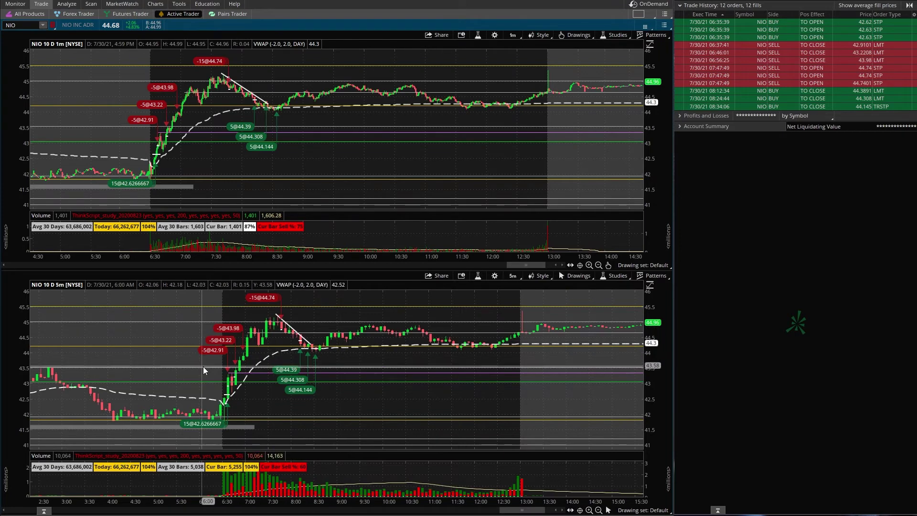
Step: Return to selection mode and zoom the 1-minute chart to 6:09–7:44 AM
{"action": "middle_click", "coordinate": [300, 159]}
{"action": "left_click", "coordinate": [321, 168]}
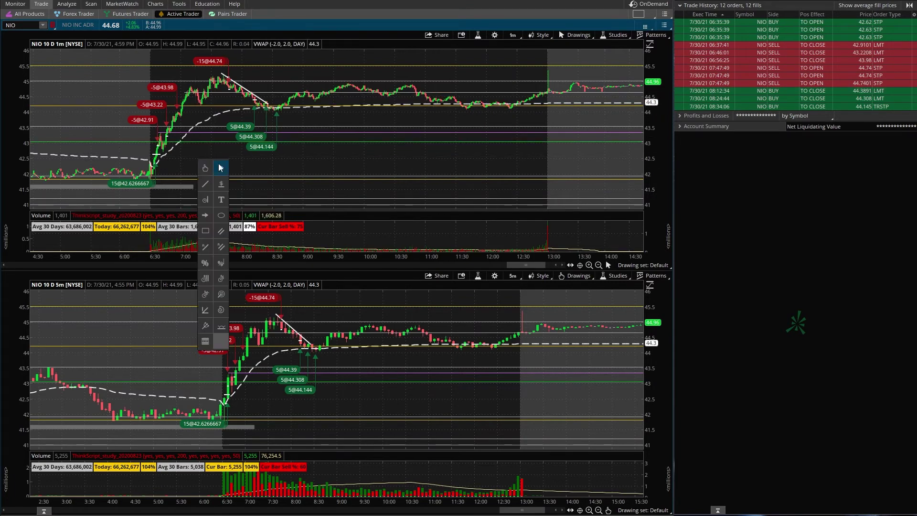
{"action": "left_click_drag", "start_coordinate": [129, 150], "coordinate": [226, 151]}
Step: Zoom the 5-minute chart onto roughly 5:30–7:55 around the opening trades
{"action": "scroll", "coordinate": [339, 162], "scroll_direction": "up", "scroll_amount": 5}
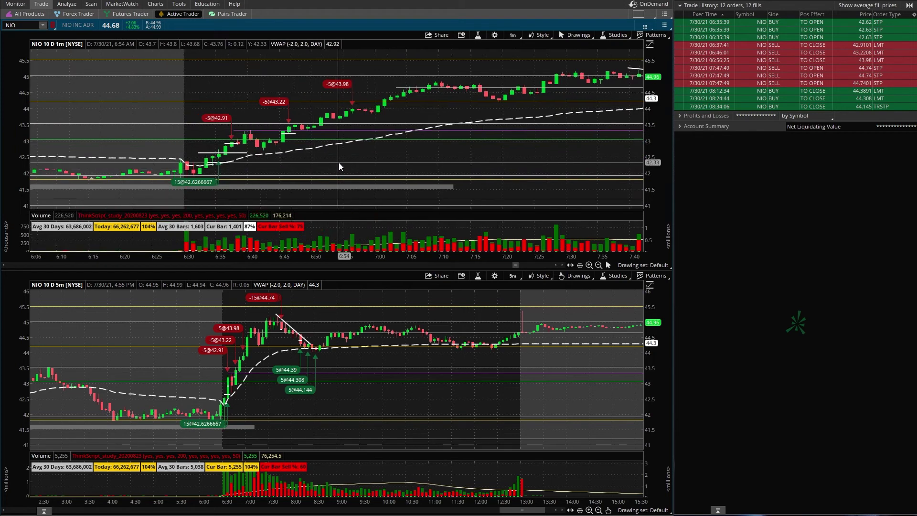
{"action": "mouse_move", "coordinate": [205, 364]}
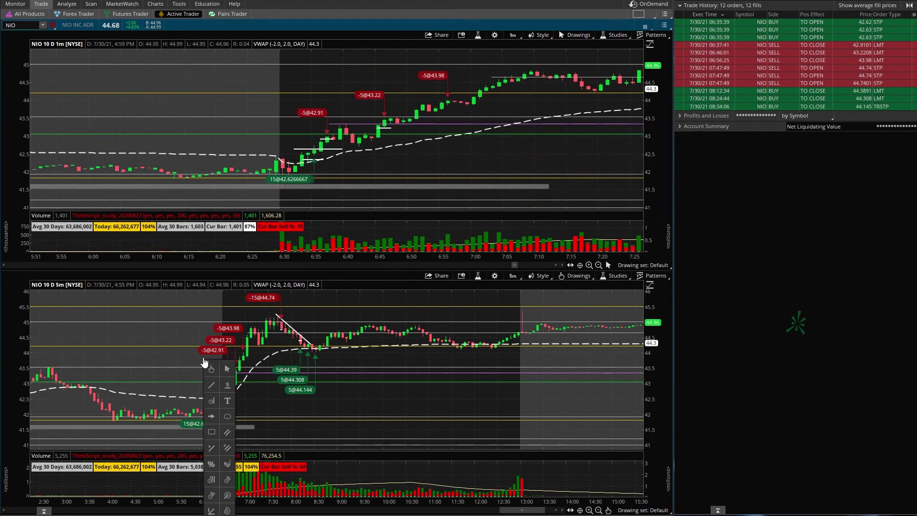
{"action": "scroll", "coordinate": [163, 373], "scroll_direction": "up", "scroll_amount": 5}
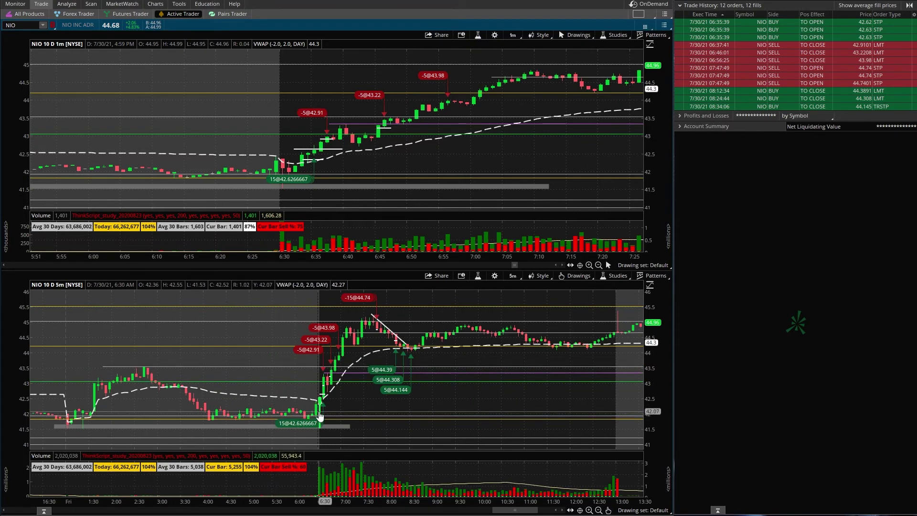
{"action": "mouse_move", "coordinate": [337, 397]}
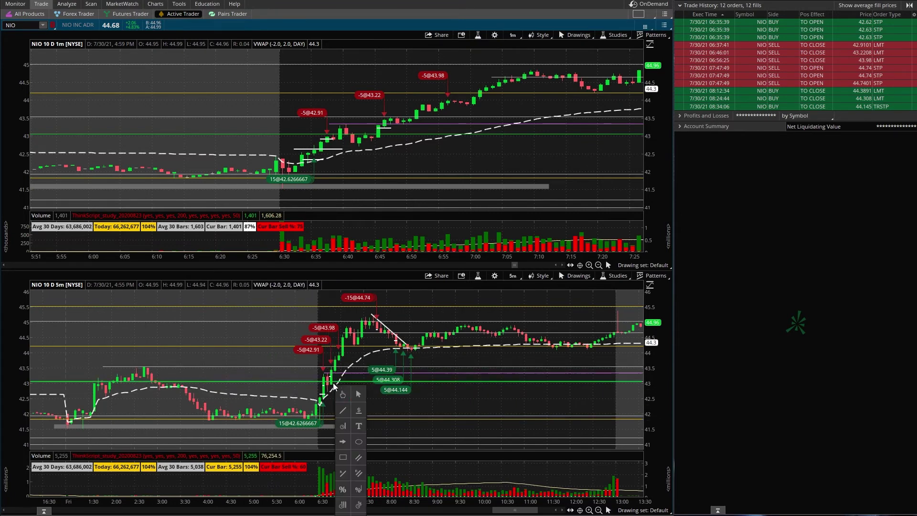
{"action": "left_click_drag", "start_coordinate": [271, 375], "coordinate": [386, 377]}
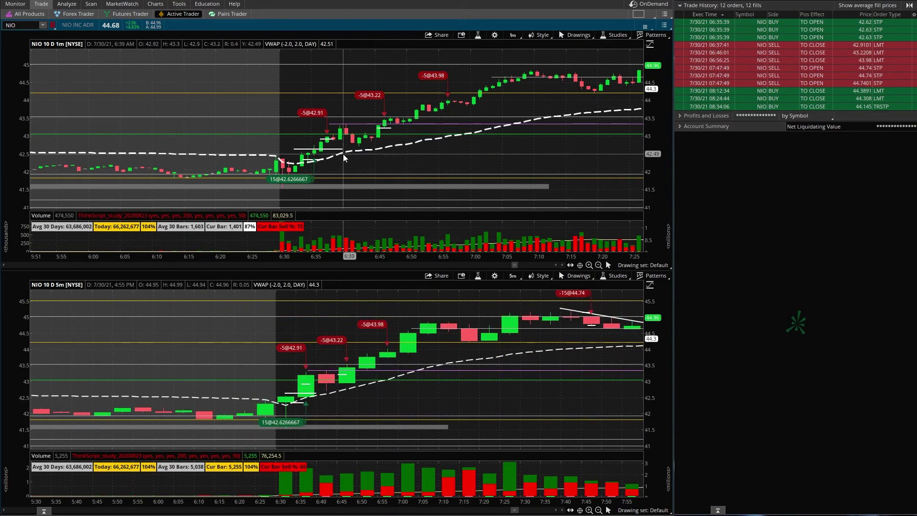
{"action": "middle_click", "coordinate": [378, 167]}
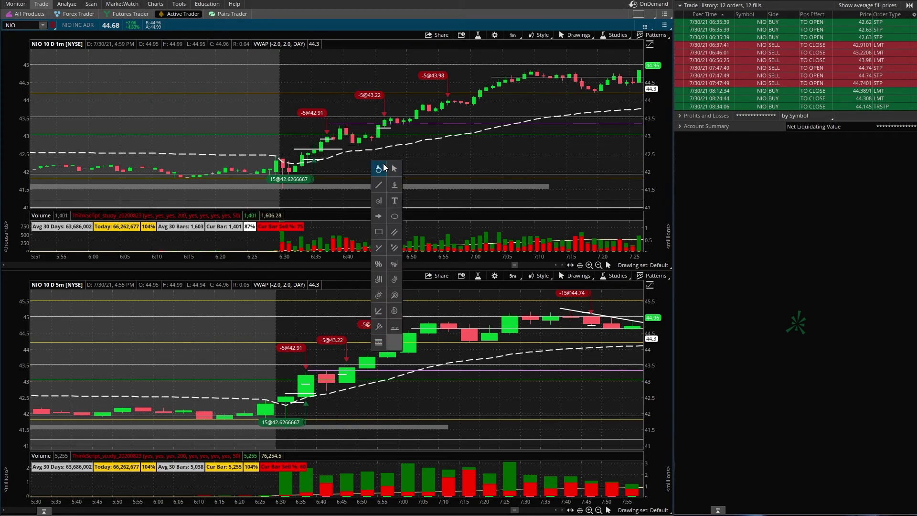
{"action": "left_click_drag", "start_coordinate": [242, 106], "coordinate": [483, 110]}
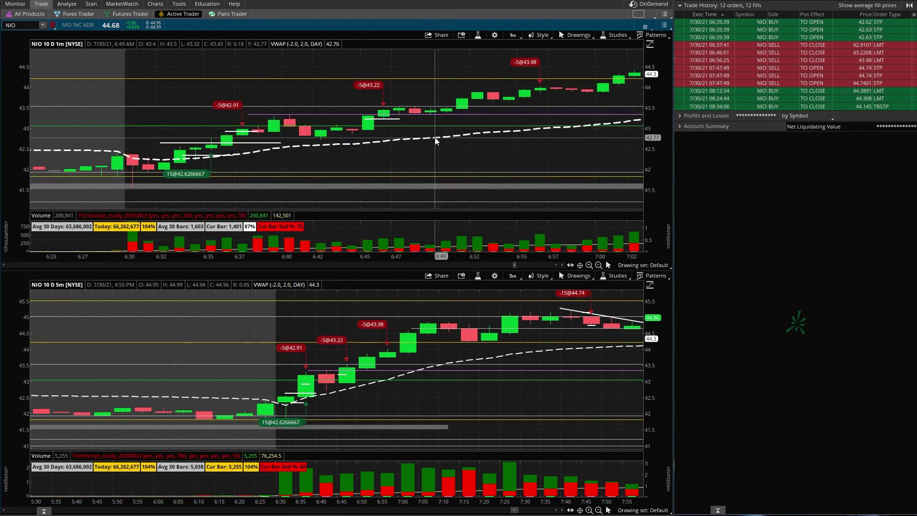
{"action": "left_click_drag", "start_coordinate": [356, 258], "coordinate": [396, 257]}
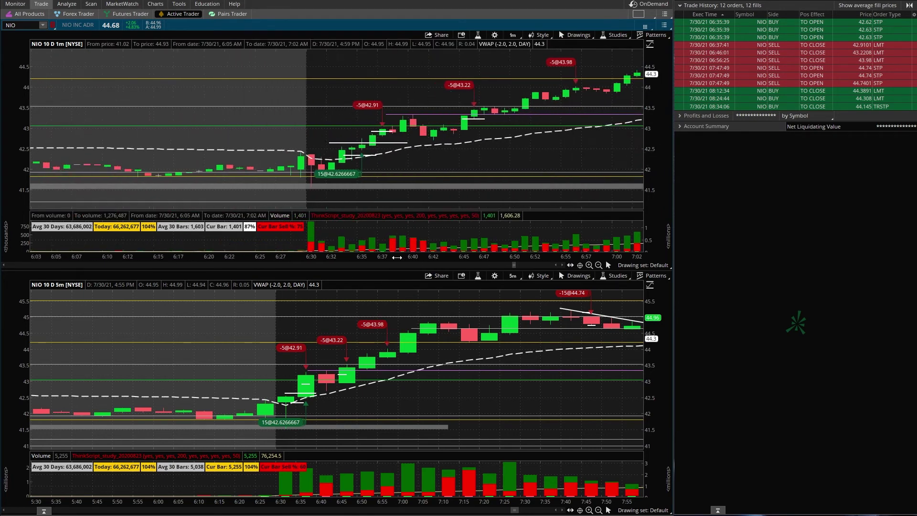
{"action": "scroll", "coordinate": [429, 151], "scroll_direction": "down", "scroll_amount": 2}
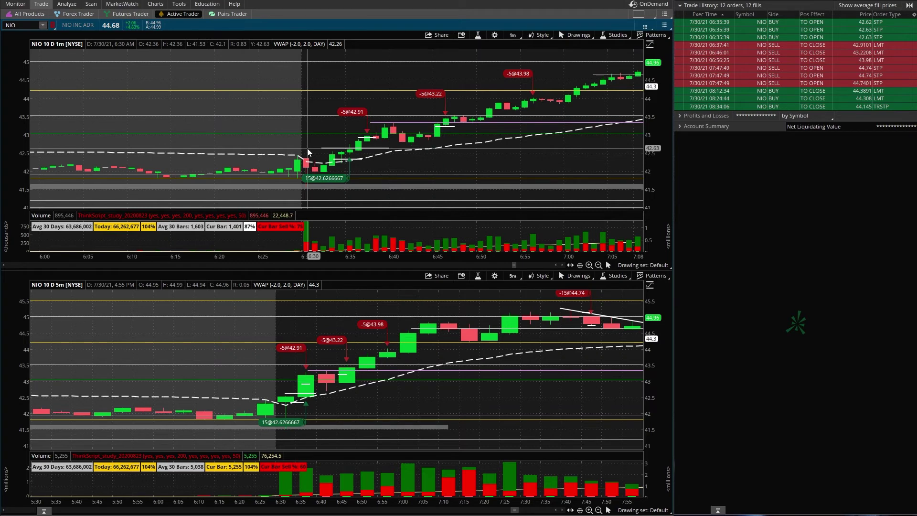
{"action": "scroll", "coordinate": [372, 154], "scroll_direction": "down", "scroll_amount": 3}
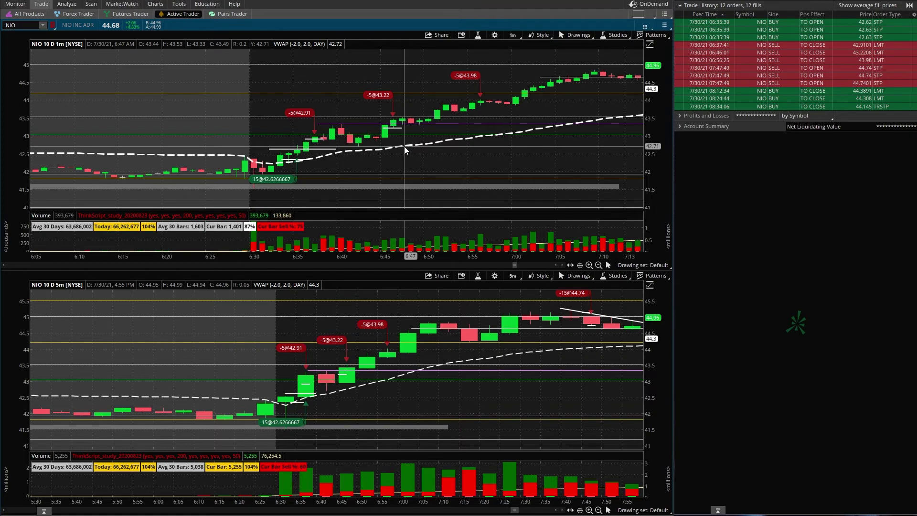
{"action": "scroll", "coordinate": [390, 158], "scroll_direction": "up", "scroll_amount": 3}
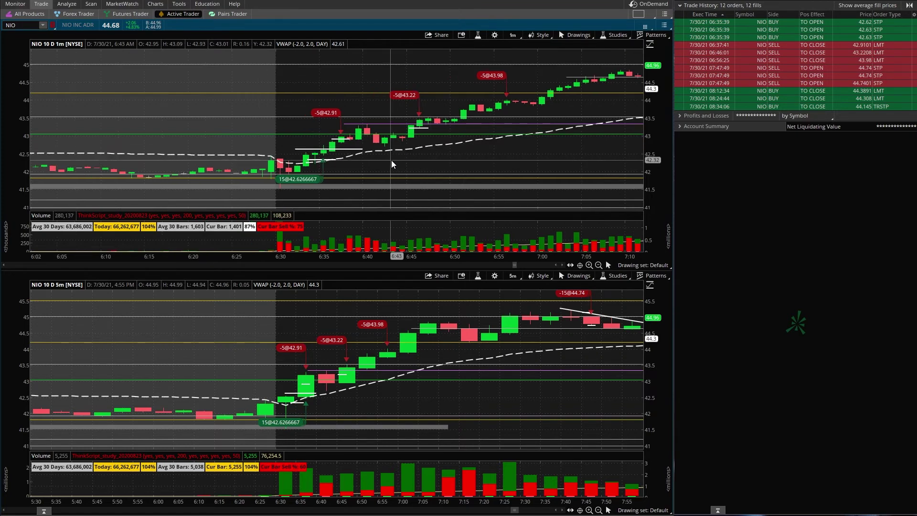
{"action": "scroll", "coordinate": [397, 160], "scroll_direction": "up", "scroll_amount": 3}
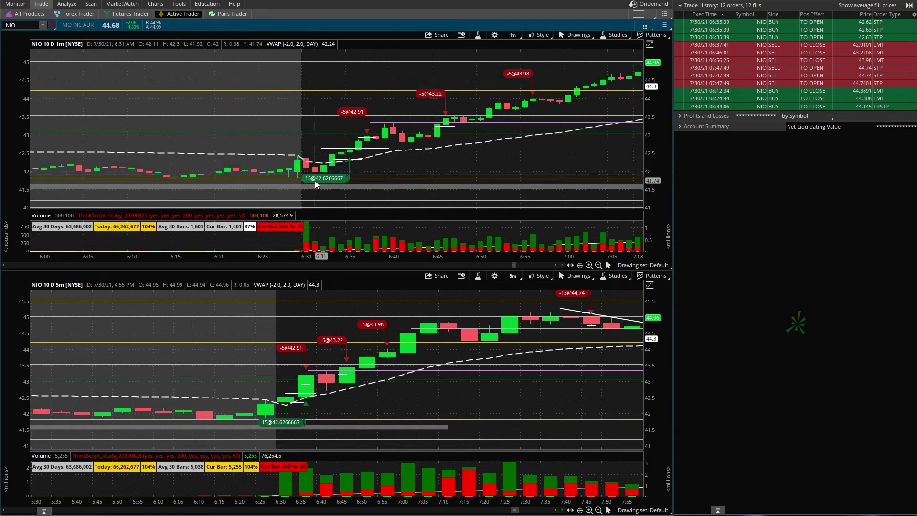
{"action": "mouse_move", "coordinate": [325, 180]}
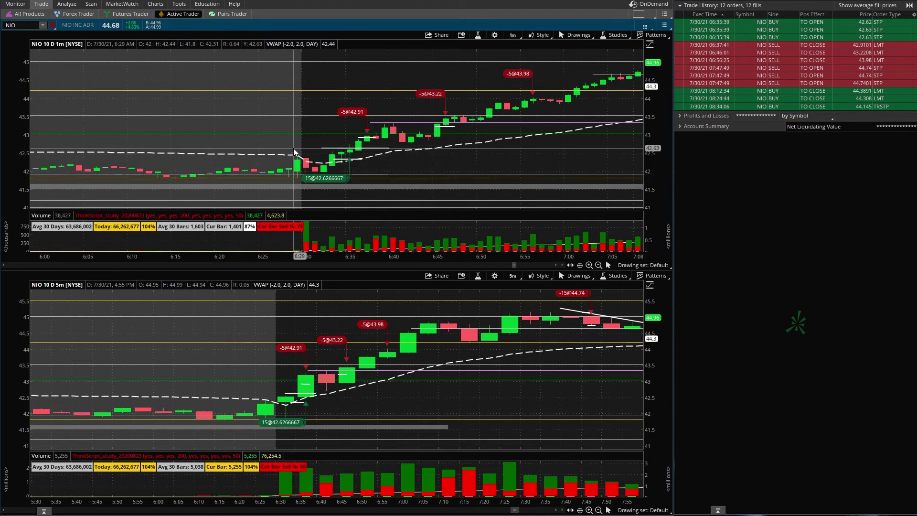
Step: Zoom the 1-minute chart out to show the morning through 10:45 with every trade bubble
{"action": "scroll", "coordinate": [318, 153], "scroll_direction": "up", "scroll_amount": 3}
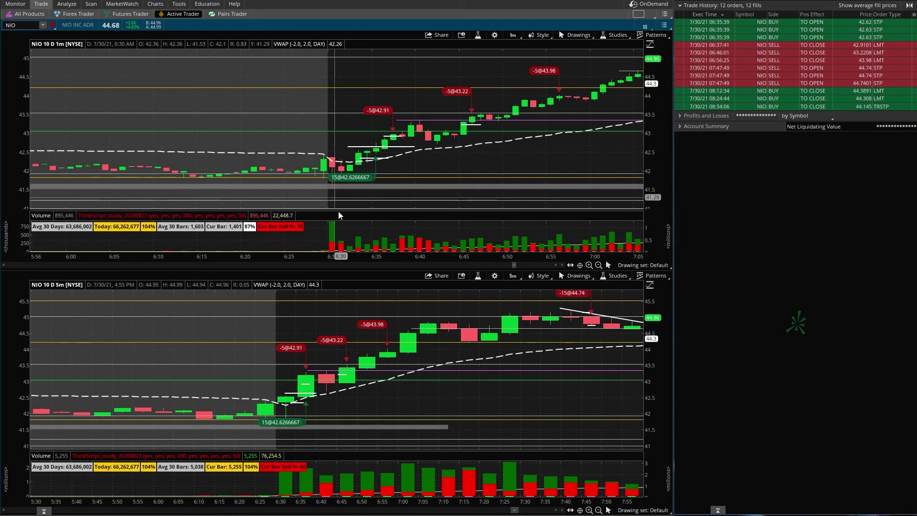
{"action": "scroll", "coordinate": [269, 371], "scroll_direction": "up", "scroll_amount": 3}
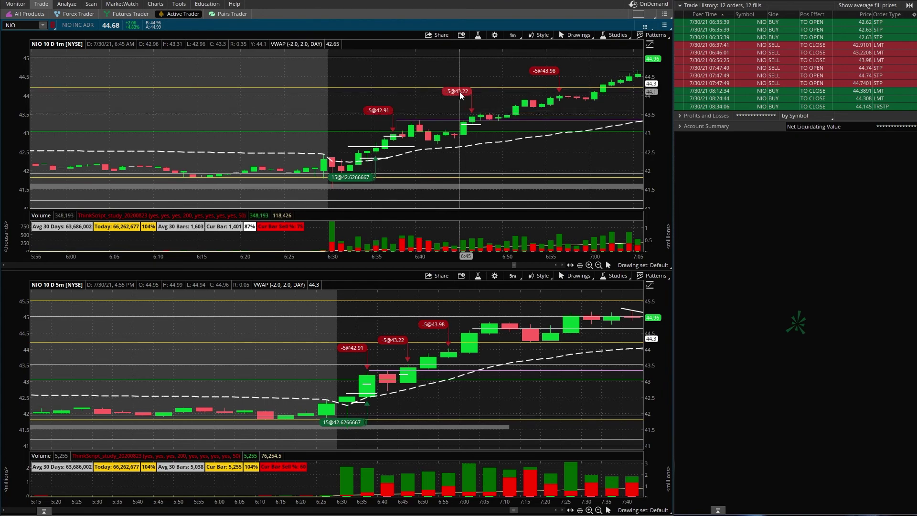
{"action": "scroll", "coordinate": [460, 92], "scroll_direction": "down", "scroll_amount": 3}
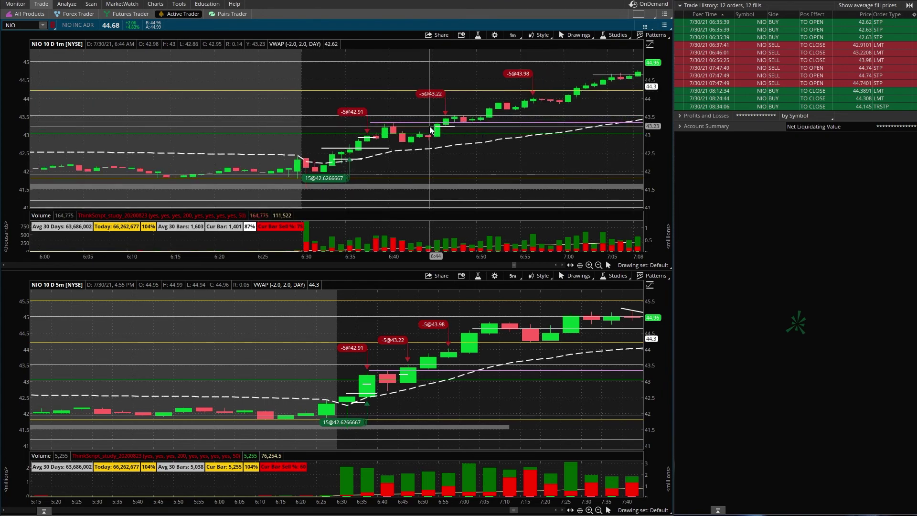
{"action": "scroll", "coordinate": [428, 126], "scroll_direction": "down", "scroll_amount": 15}
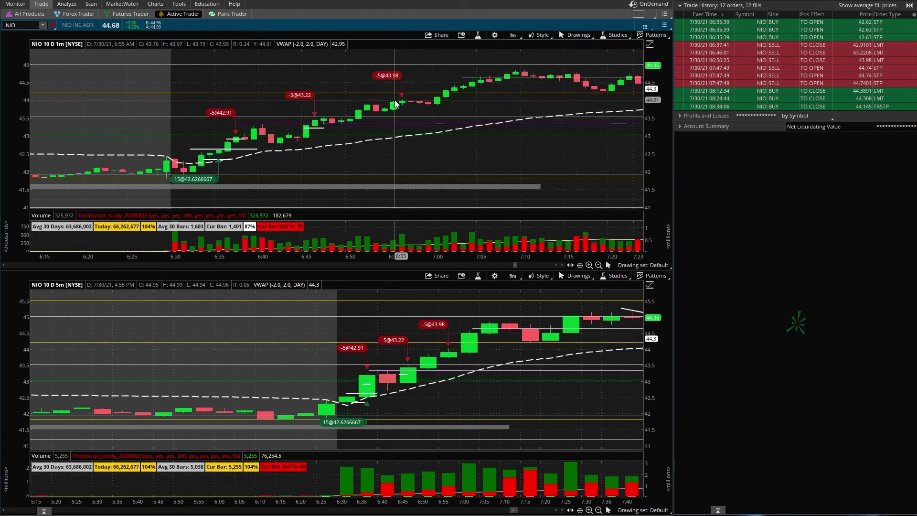
{"action": "scroll", "coordinate": [385, 138], "scroll_direction": "up", "scroll_amount": 6}
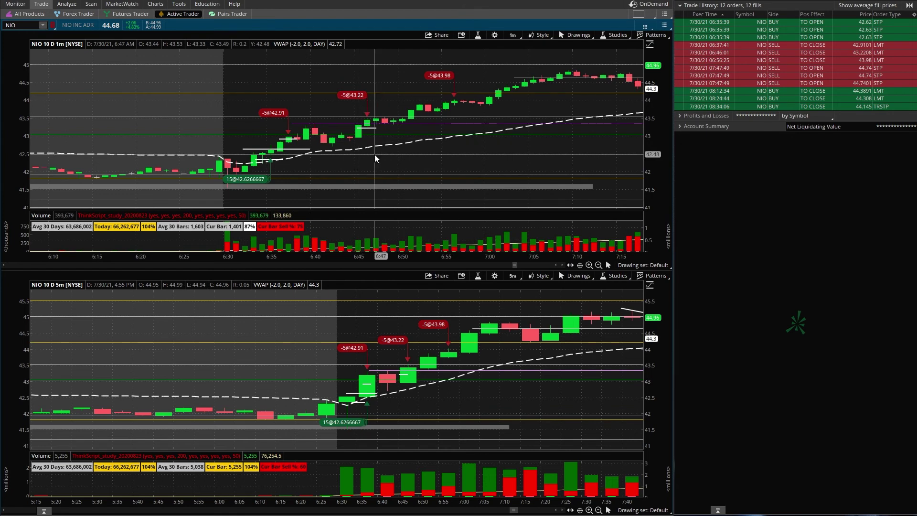
{"action": "middle_click", "coordinate": [406, 159]}
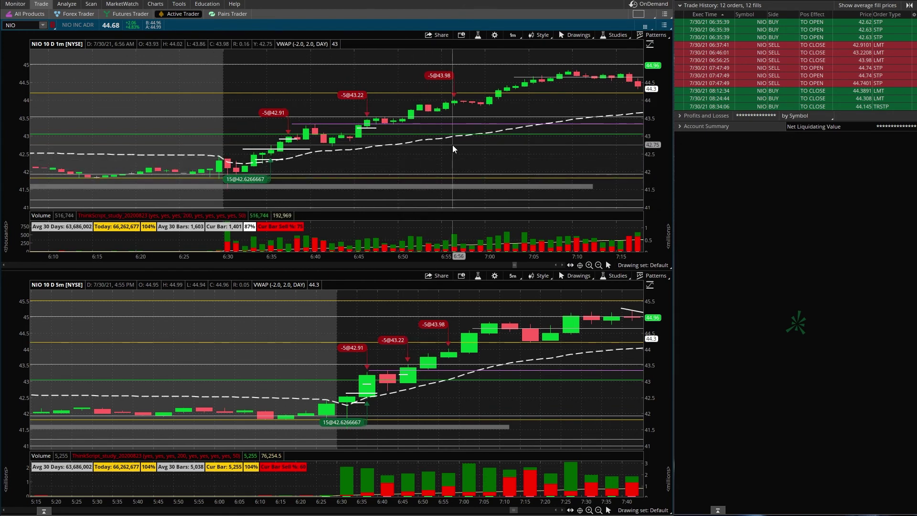
{"action": "scroll", "coordinate": [453, 148], "scroll_direction": "down", "scroll_amount": 3}
{"action": "scroll", "coordinate": [452, 146], "scroll_direction": "down", "scroll_amount": 3}
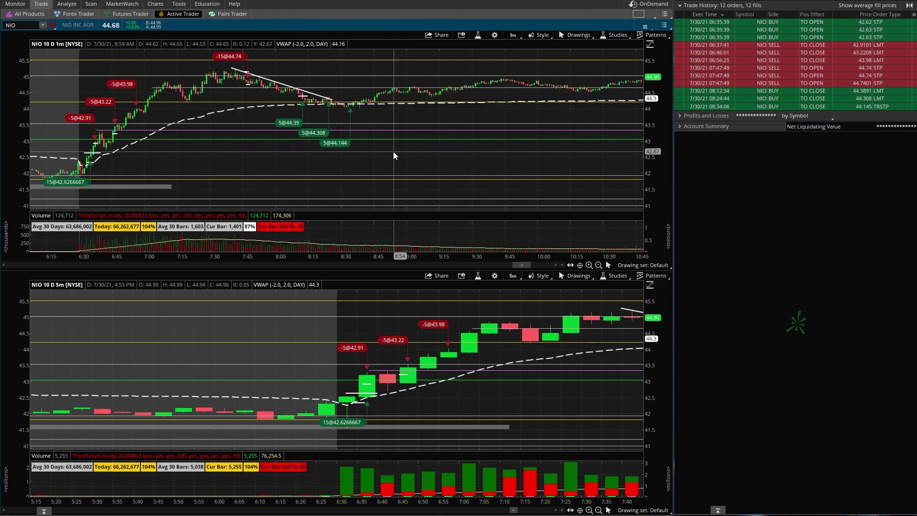
Step: Zoom the 5-minute chart out to 5:15–10:00, then shift the 1-minute chart to start near 5:00
{"action": "scroll", "coordinate": [527, 322], "scroll_direction": "down", "scroll_amount": 3}
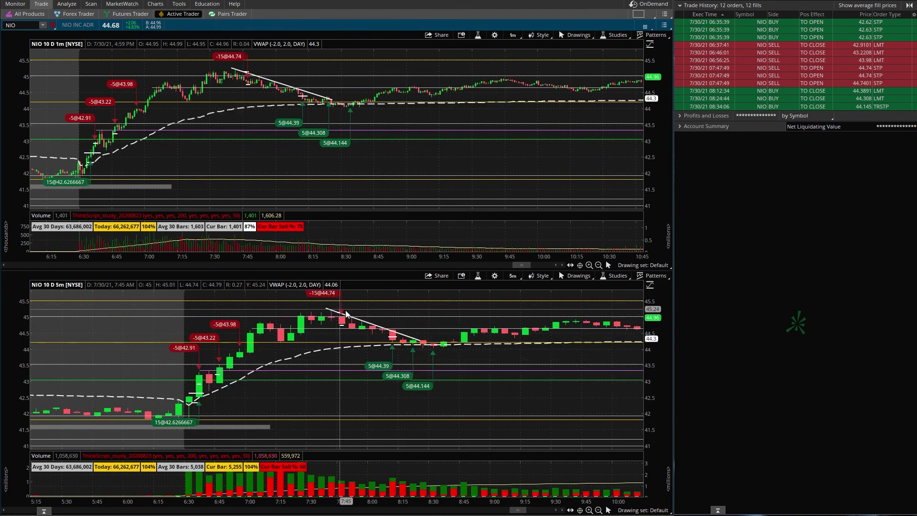
{"action": "scroll", "coordinate": [345, 138], "scroll_direction": "up", "scroll_amount": 3}
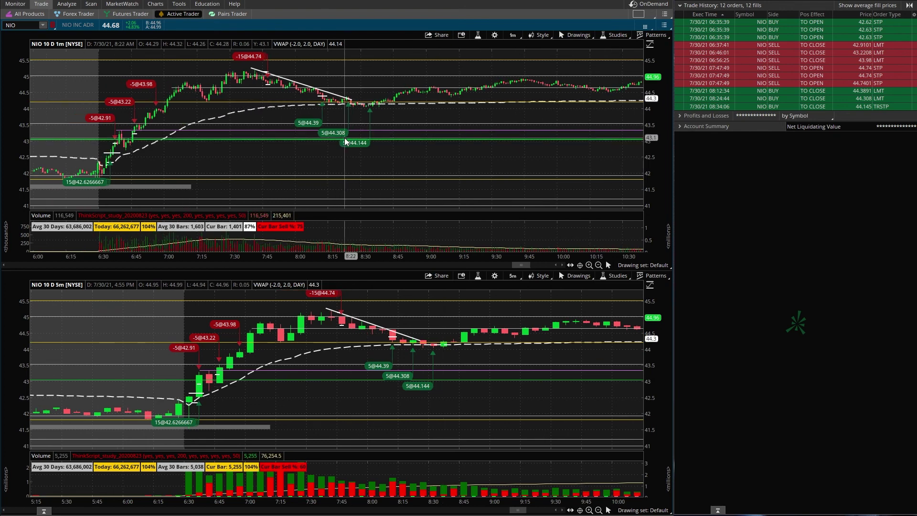
{"action": "scroll", "coordinate": [345, 136], "scroll_direction": "up", "scroll_amount": 2}
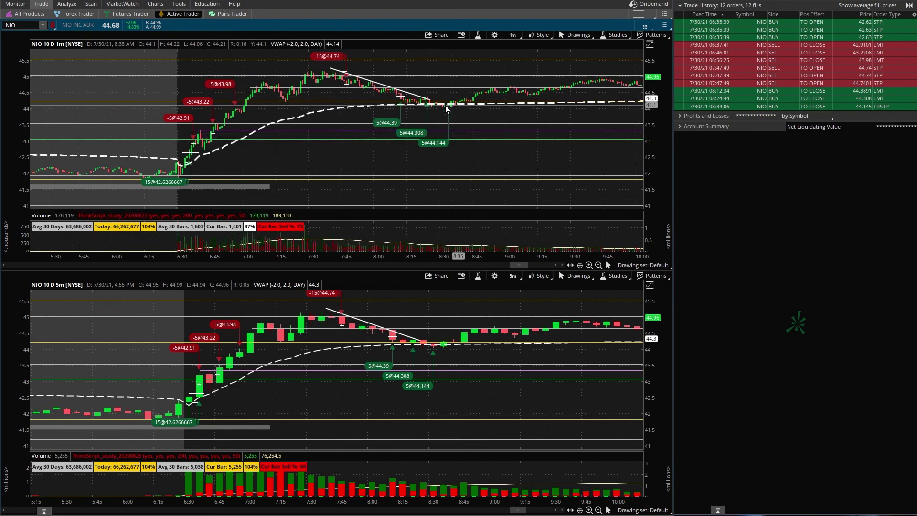
{"action": "scroll", "coordinate": [347, 119], "scroll_direction": "up", "scroll_amount": 1}
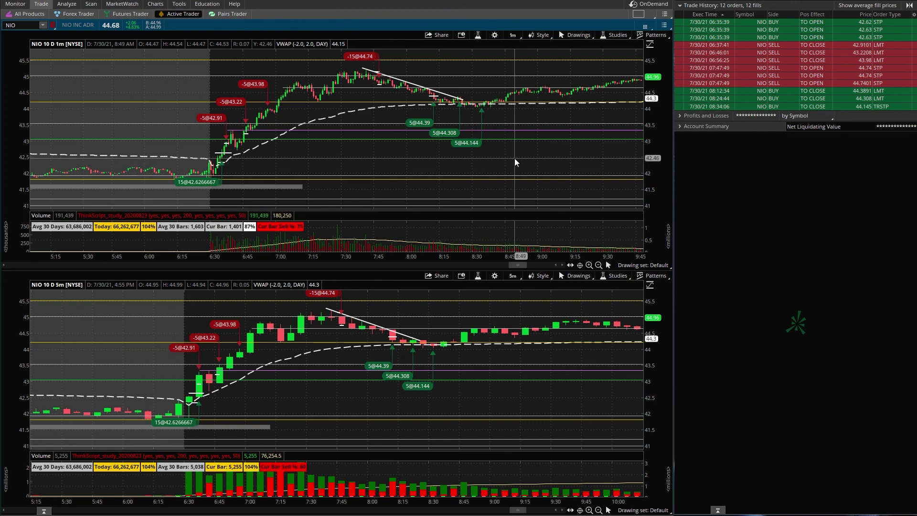
{"action": "scroll", "coordinate": [515, 159], "scroll_direction": "up", "scroll_amount": 2}
{"action": "scroll", "coordinate": [504, 166], "scroll_direction": "up", "scroll_amount": 2}
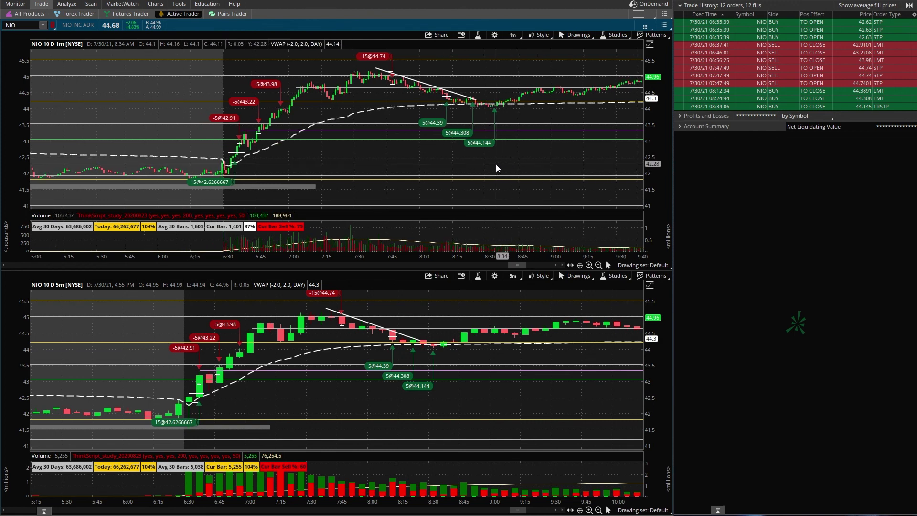